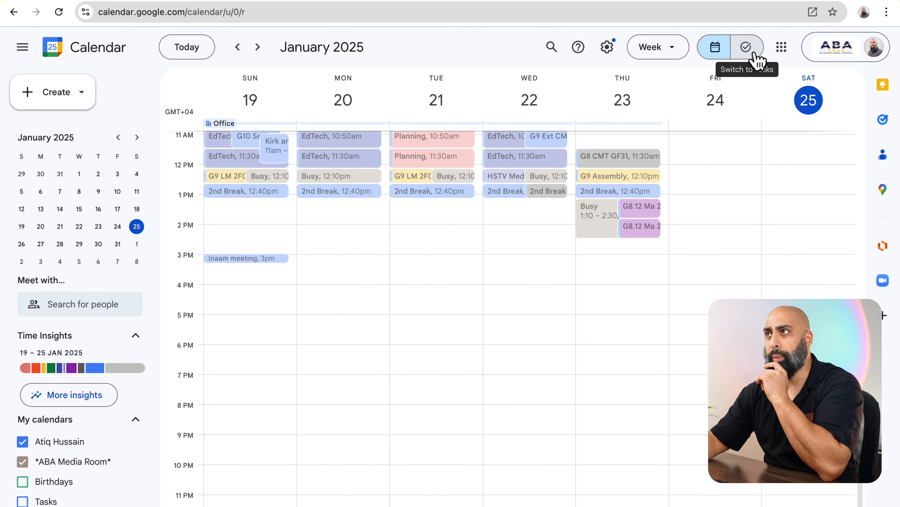
Switch from the week calendar to the task lists view
click(756, 56)
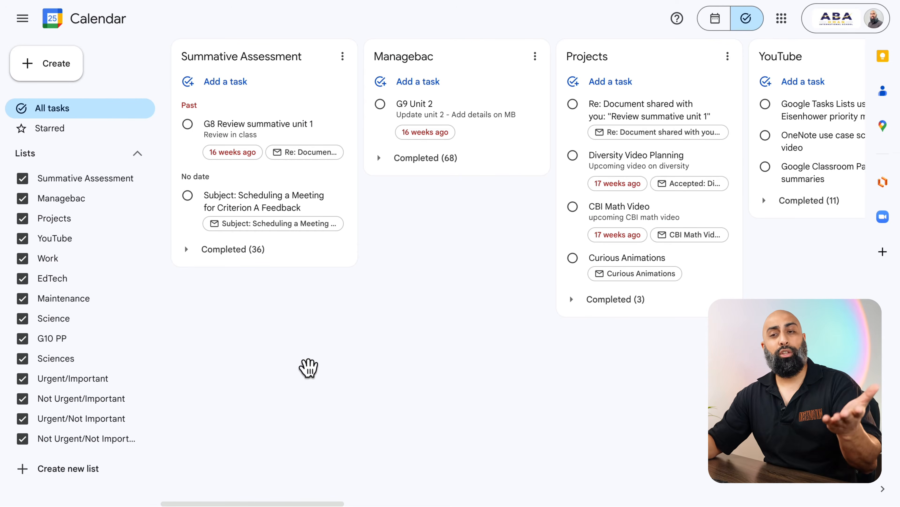
click(73, 470)
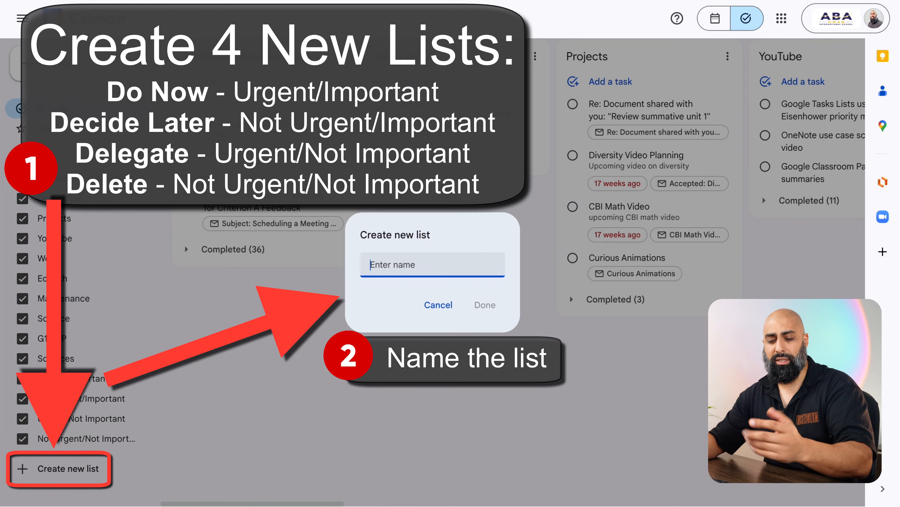
text(Do -)
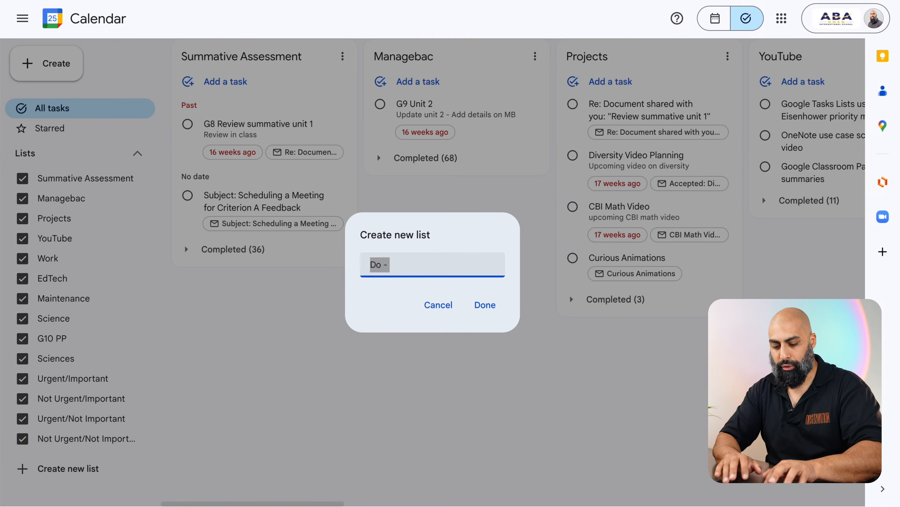
text(NOw!)
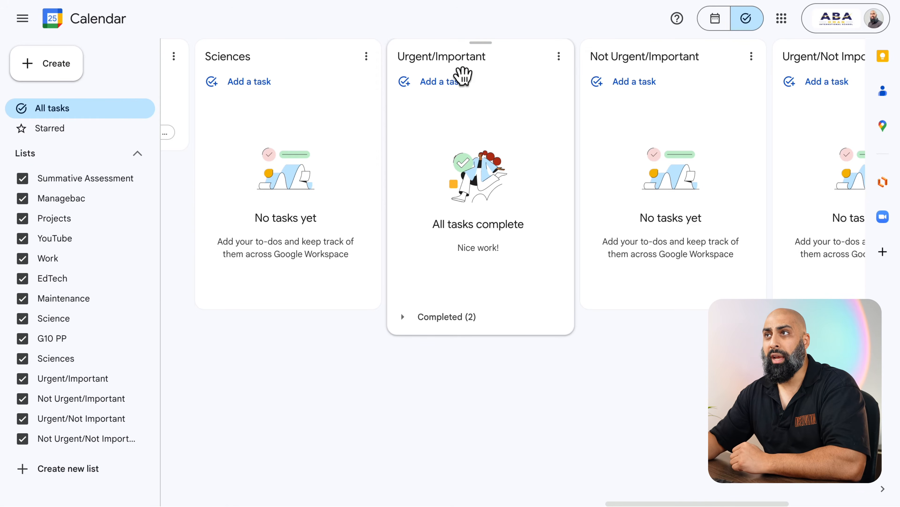
Rename the Urgent/Important list as "DO NOW - Urgent/Important"
click(567, 64)
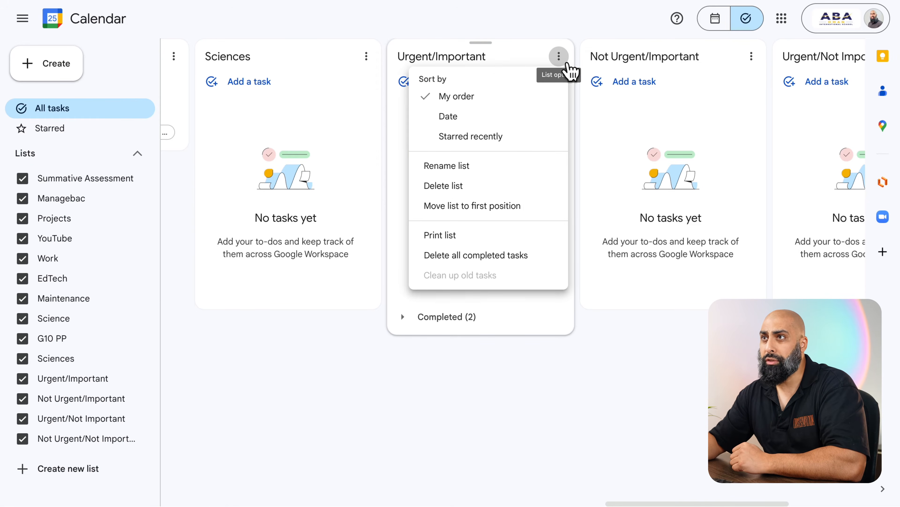
click(446, 166)
text(DO NOW - Urgent/Important)
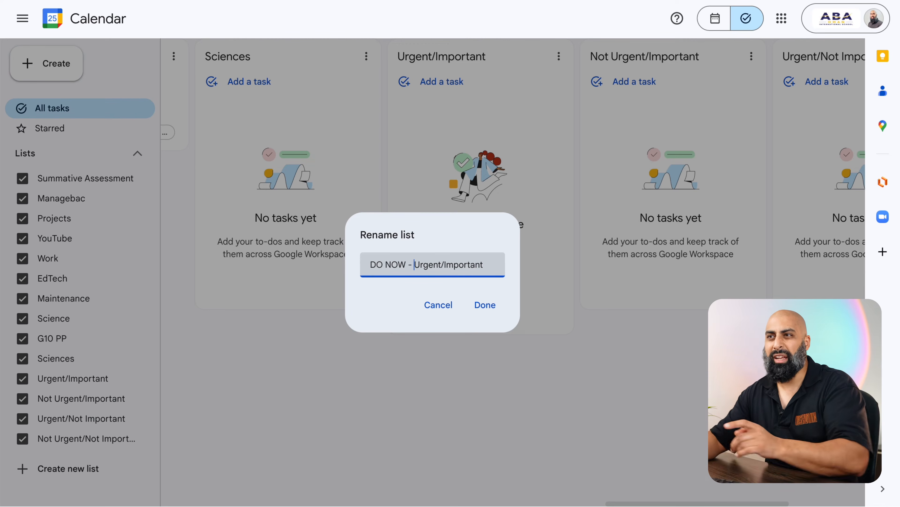
click(482, 305)
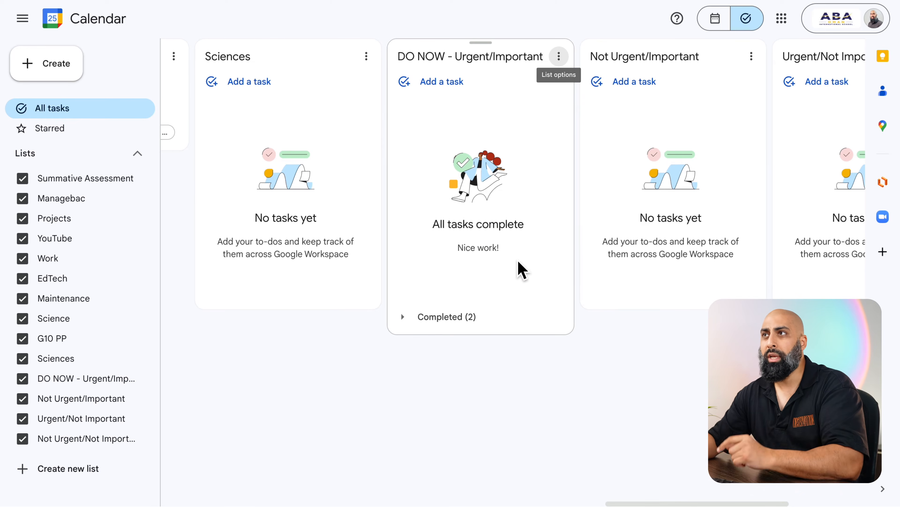
Prefix the names of the three remaining priority lists with "DECIDE LATER -", "DELEGATE -" and "DELETE. -" respectively
click(751, 56)
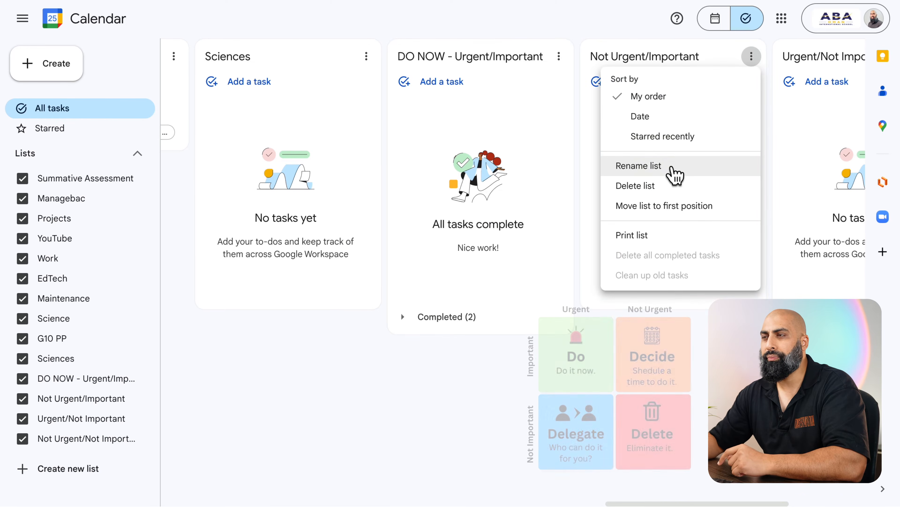
click(670, 167)
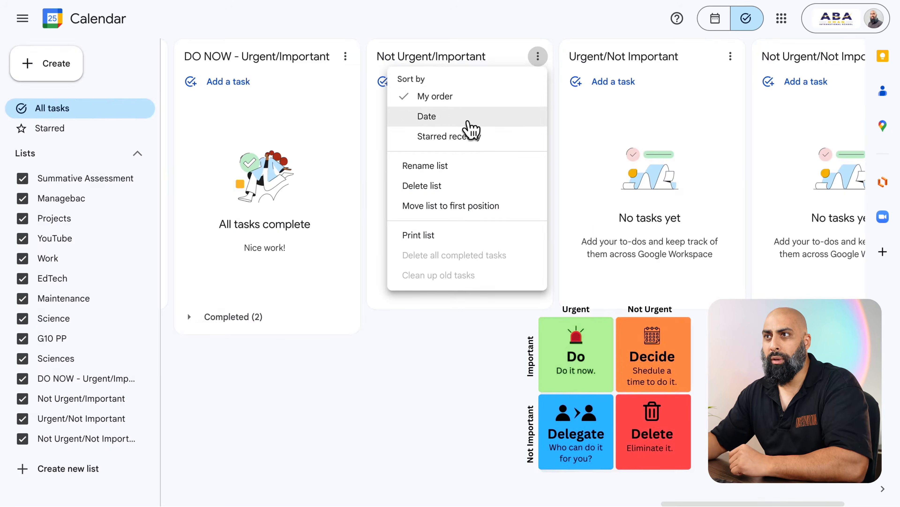
click(457, 165)
text(DECI)
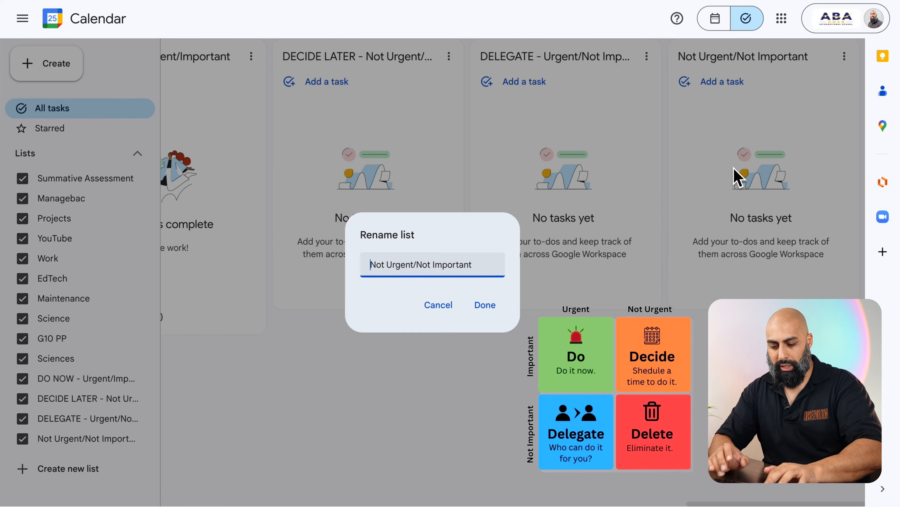
text(DELETE)
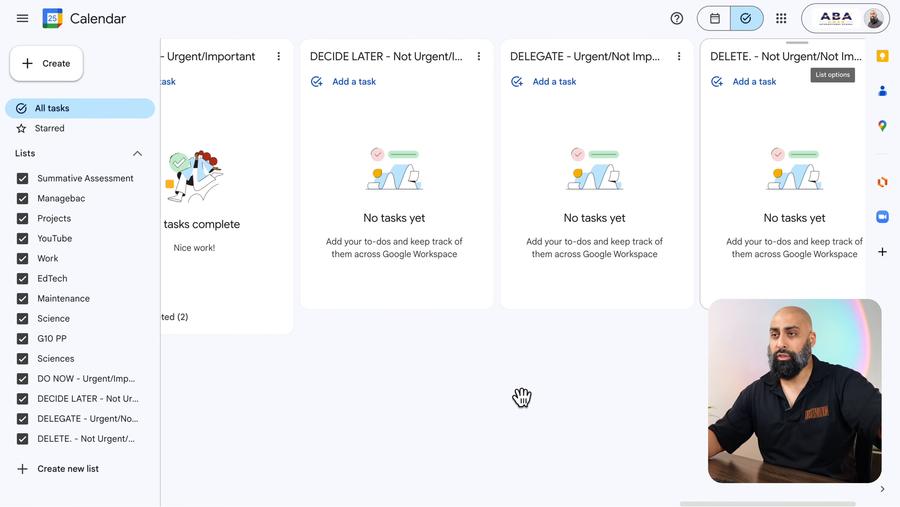
Move the CBI Math Video and Technology Framework tasks from the EdTech list to DECIDE LATER - Not Urgent/Important
scroll(507, 360, right, 1)
scroll(507, 360, left, 15)
scroll(507, 360, left, 5)
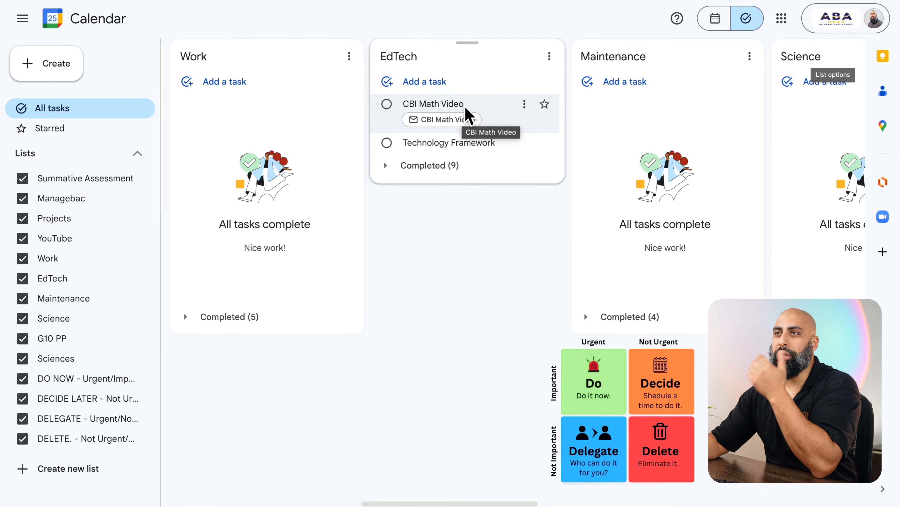
click(524, 104)
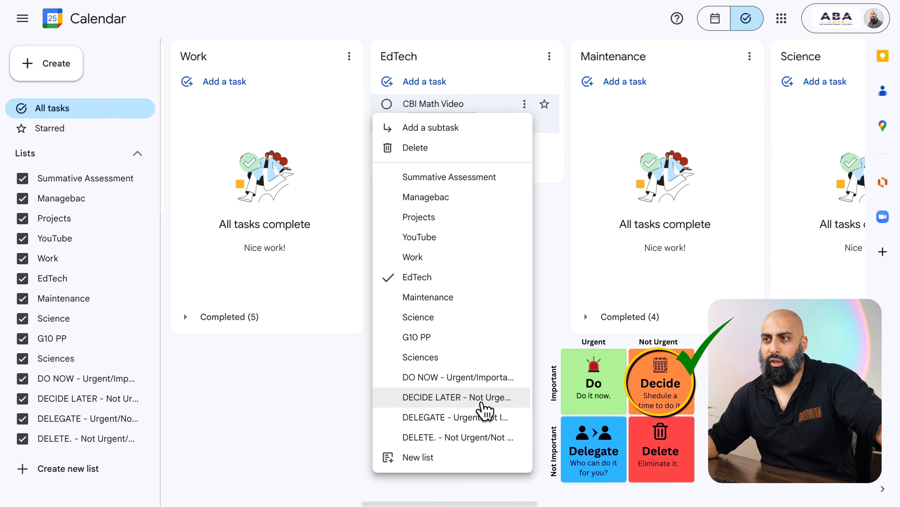
click(483, 399)
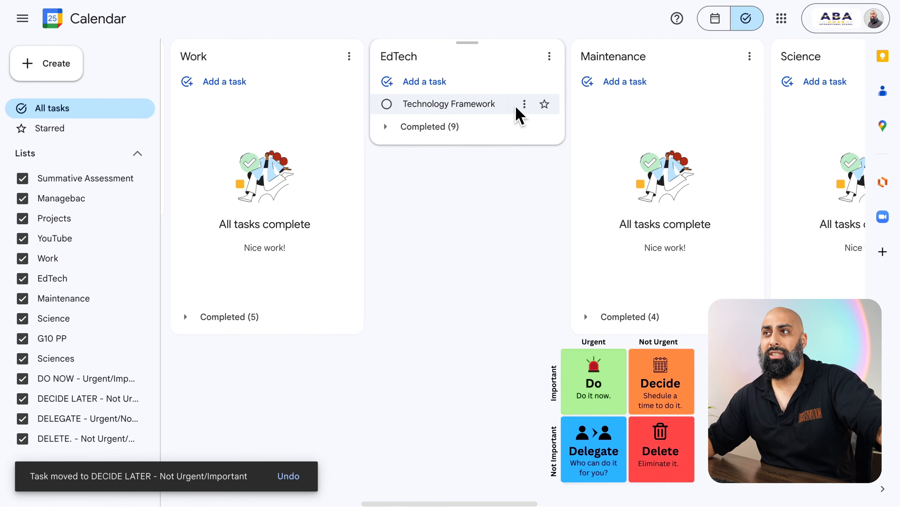
click(524, 104)
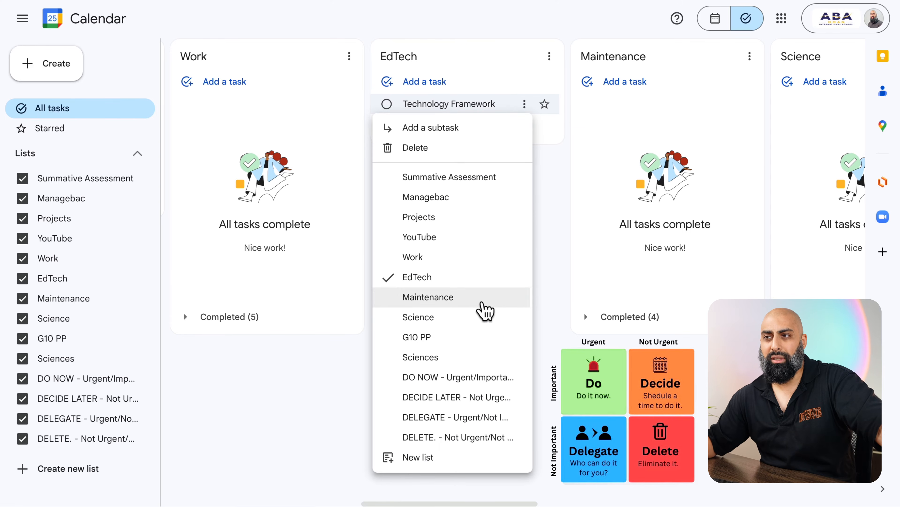
click(482, 399)
Move the YouTube task about Google Tasks Lists using the Eisenhower priority matrix to DO NOW - Urgent/Important
scroll(581, 292, left, 8)
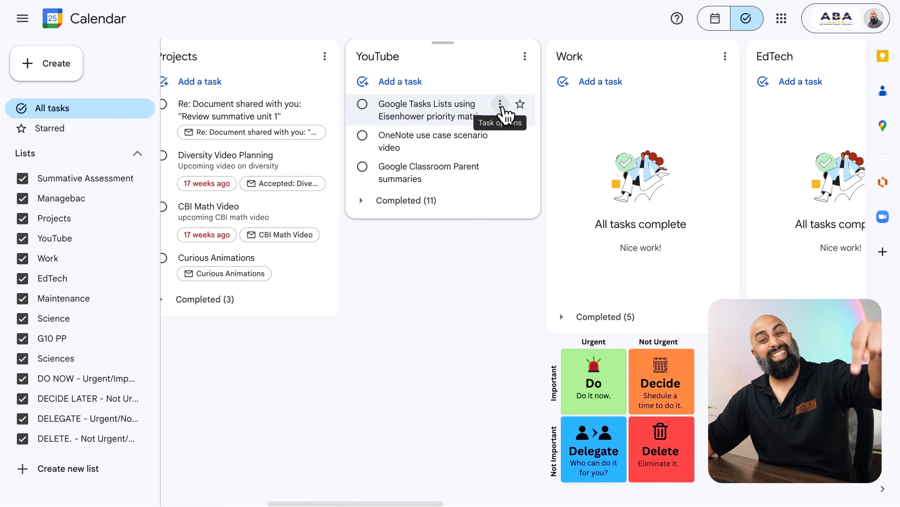
click(501, 105)
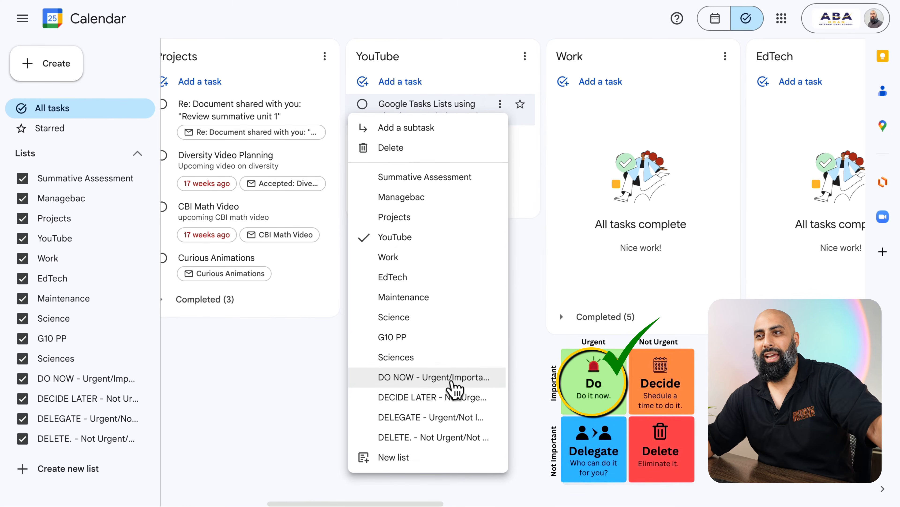
click(455, 382)
Move Diversity Video Planning from Projects to the DELEGATE list, and the Scheduling a Meeting task from Summative Assessment to DO NOW
scroll(455, 383, left, 2)
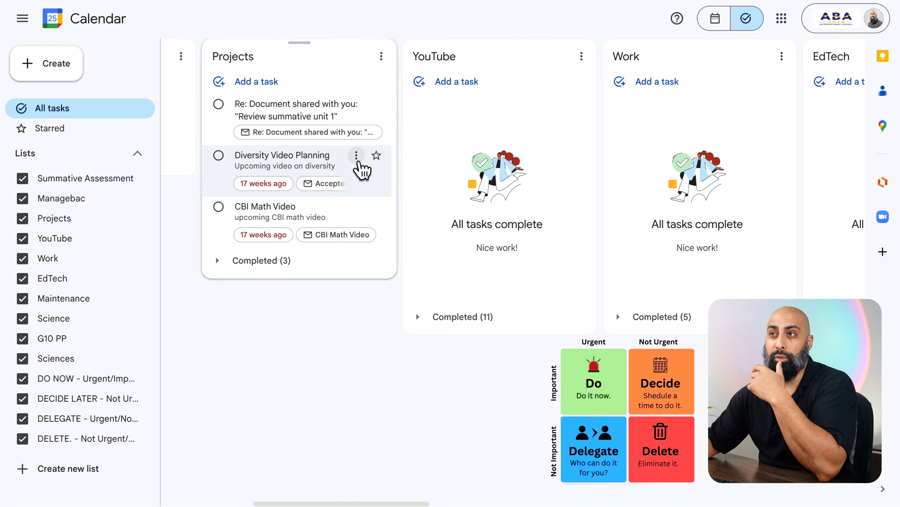
click(356, 155)
click(308, 441)
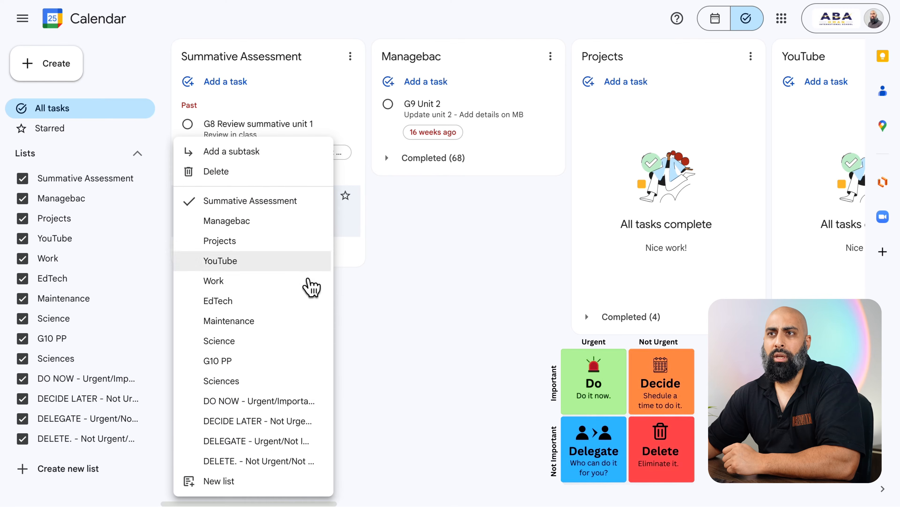
click(273, 401)
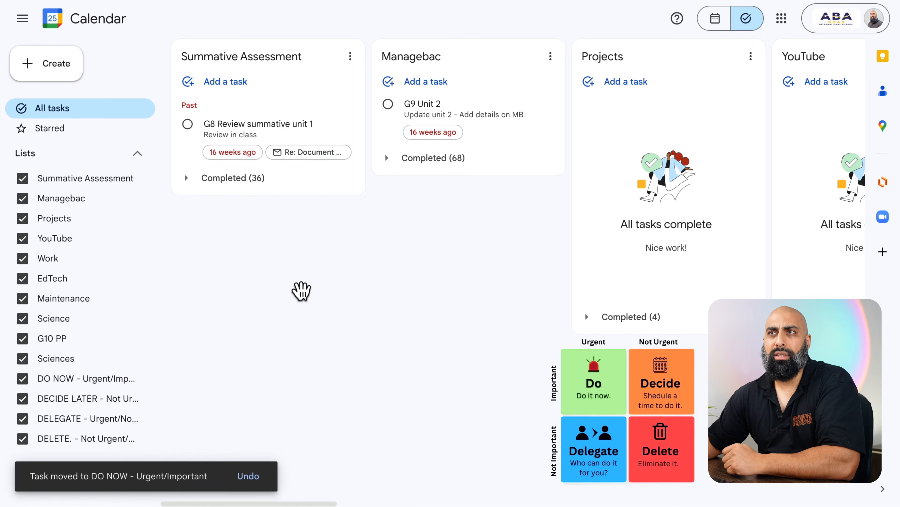
Mark the G8 Review summative unit 1 and G9 Unit 2 tasks as complete
click(188, 125)
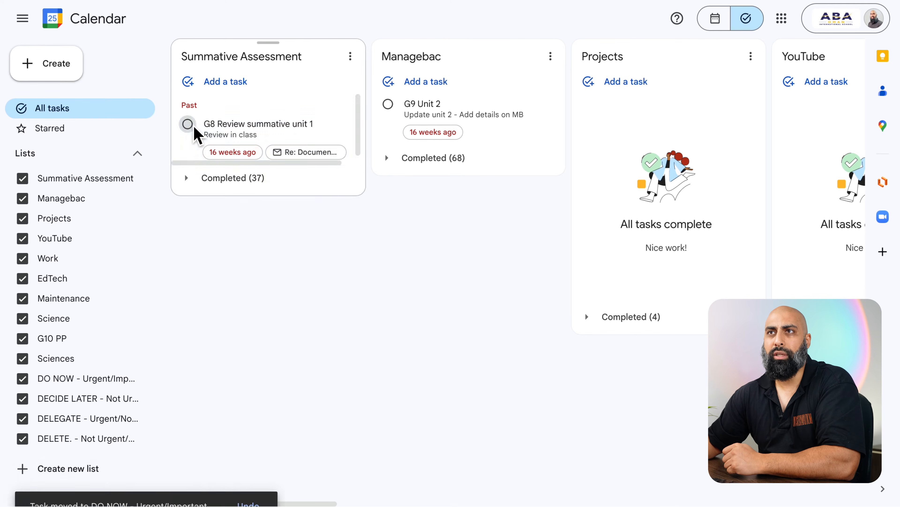
click(397, 110)
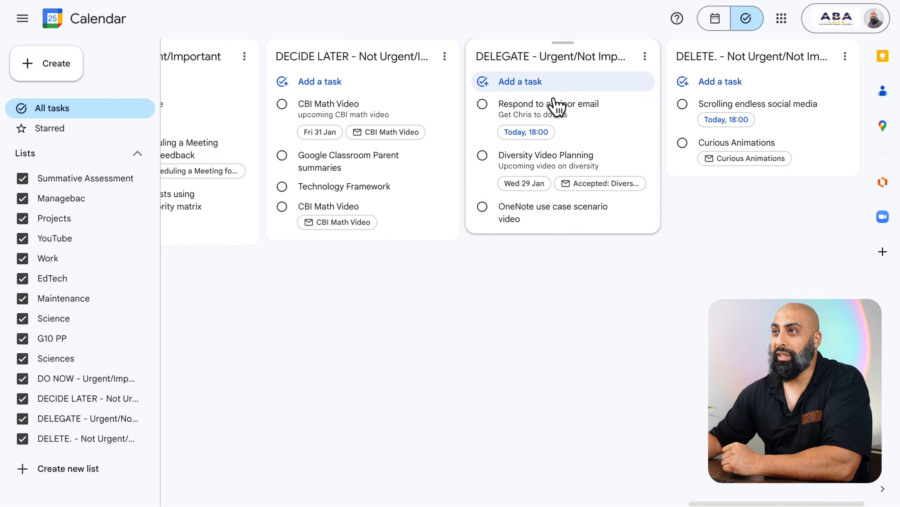
Set the due date of the "Respond to a minor email" task to Monday 27 January 2025 at 09:00
click(548, 105)
click(567, 140)
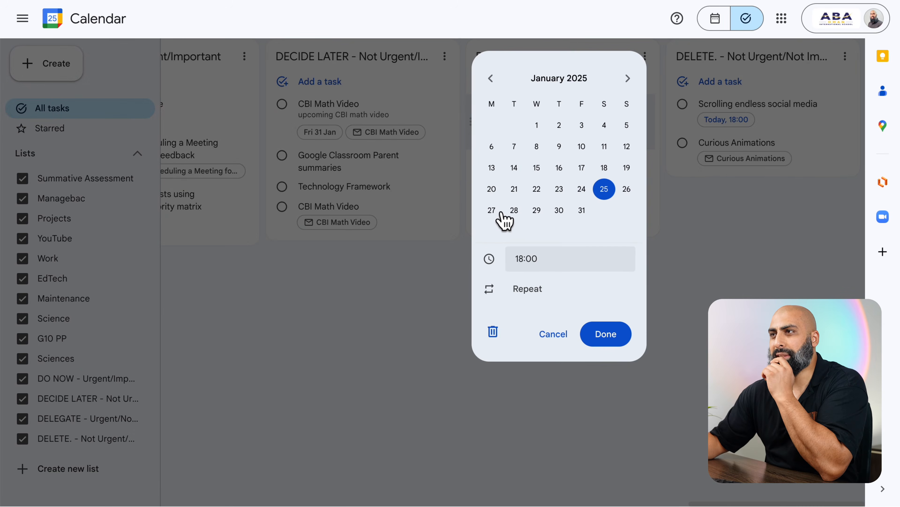
click(551, 265)
text(900)
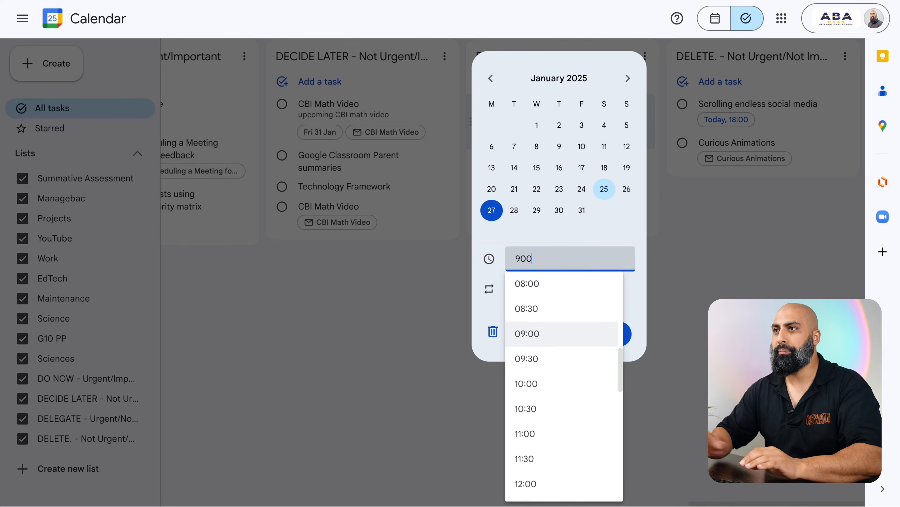
key(Return)
Add a subtask to "Respond to a minor email" reading "Respond to cal inquiry." followed by thanks to the colleague by name
click(640, 106)
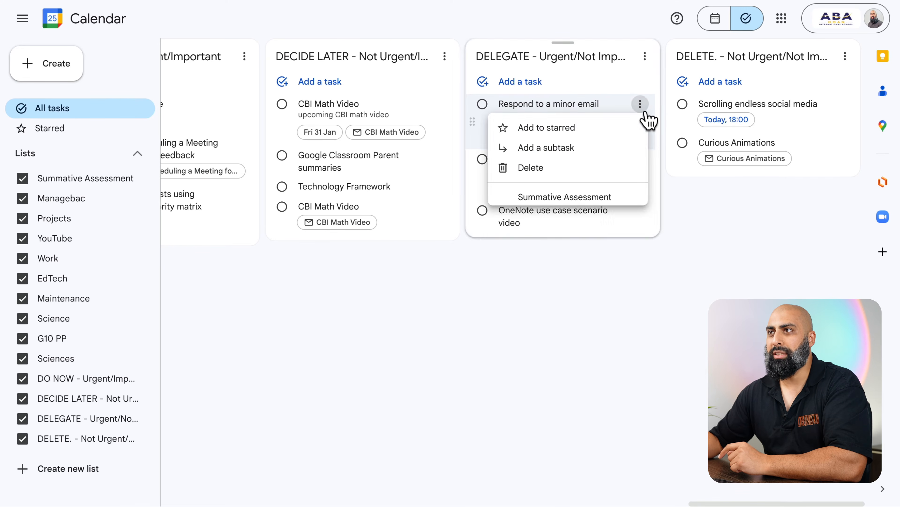
click(577, 148)
text(Respond to cal inquiry. Thanks Chirs)
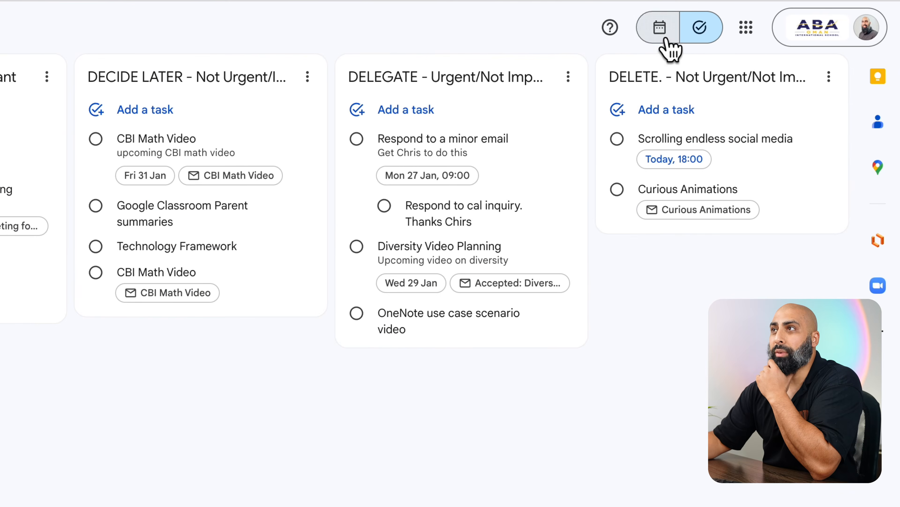
Switch back to the week calendar and turn on the display of the Tasks calendar
click(665, 35)
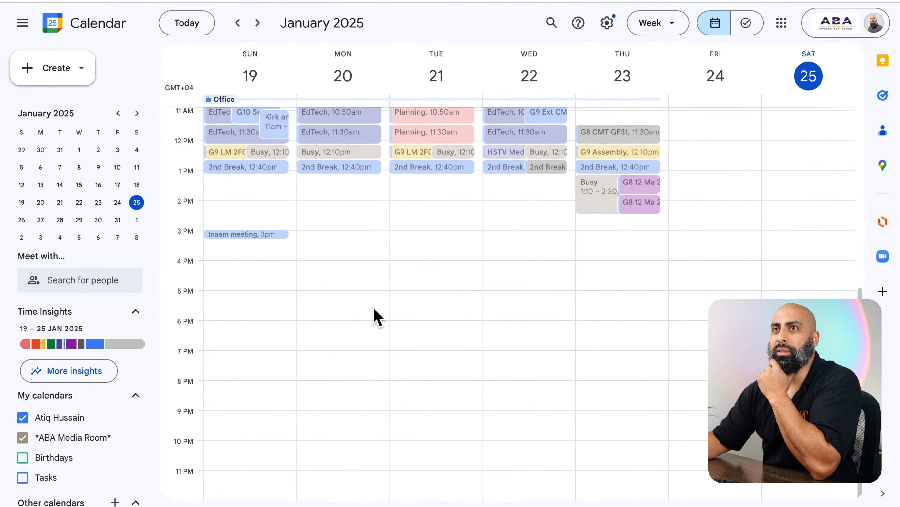
click(70, 479)
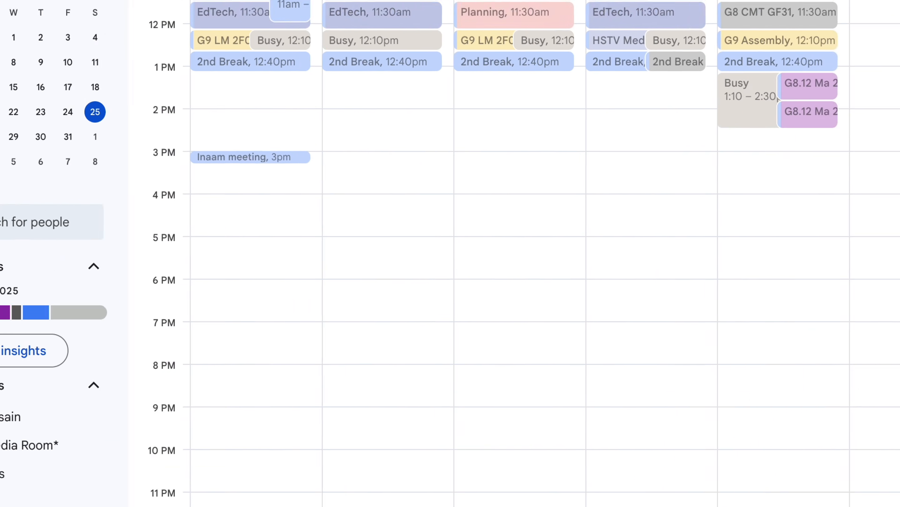